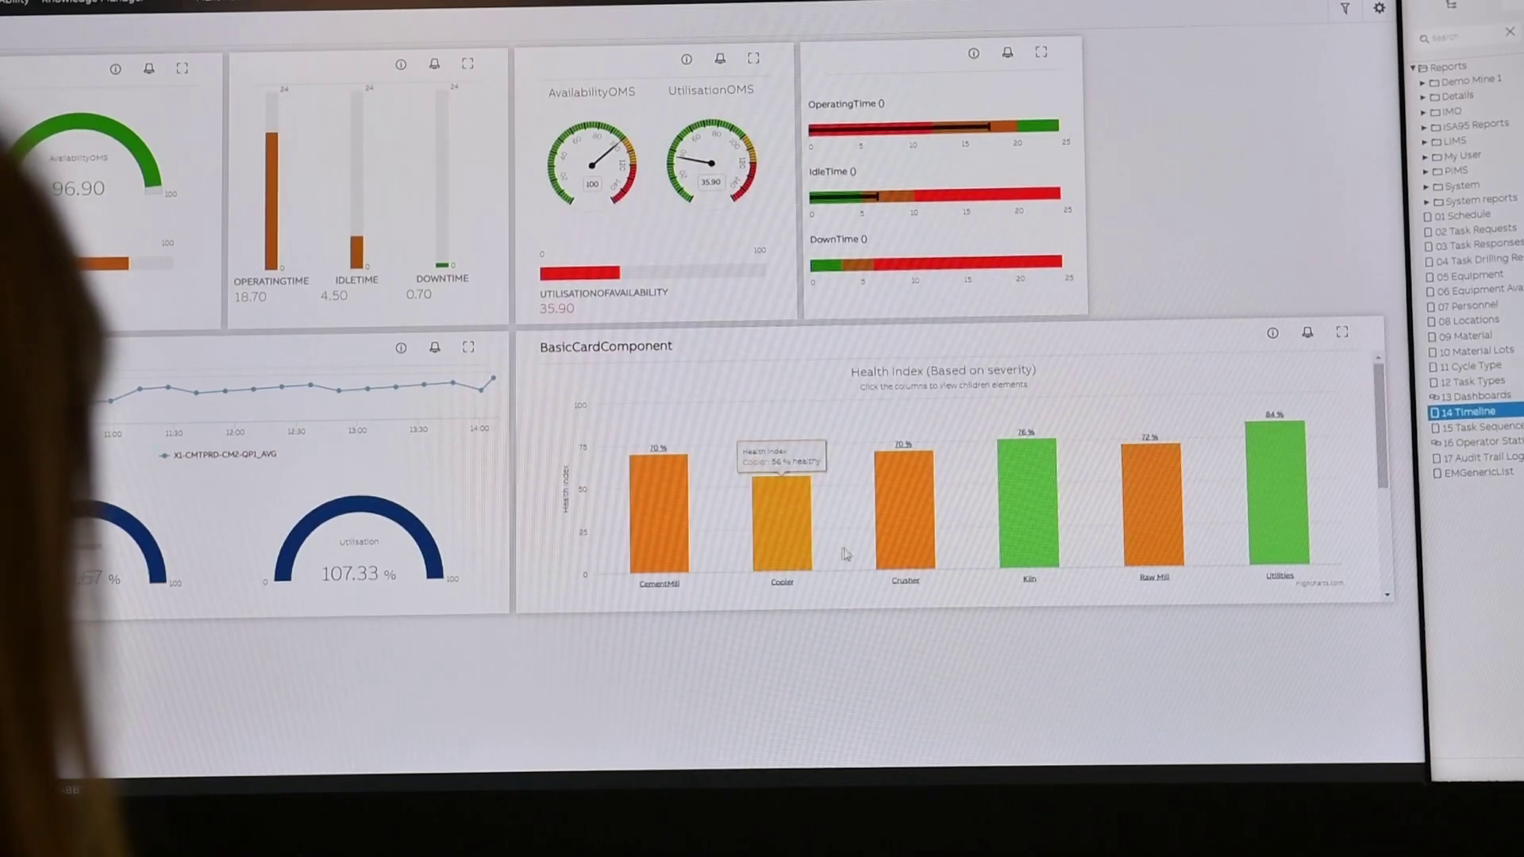
click(901, 556)
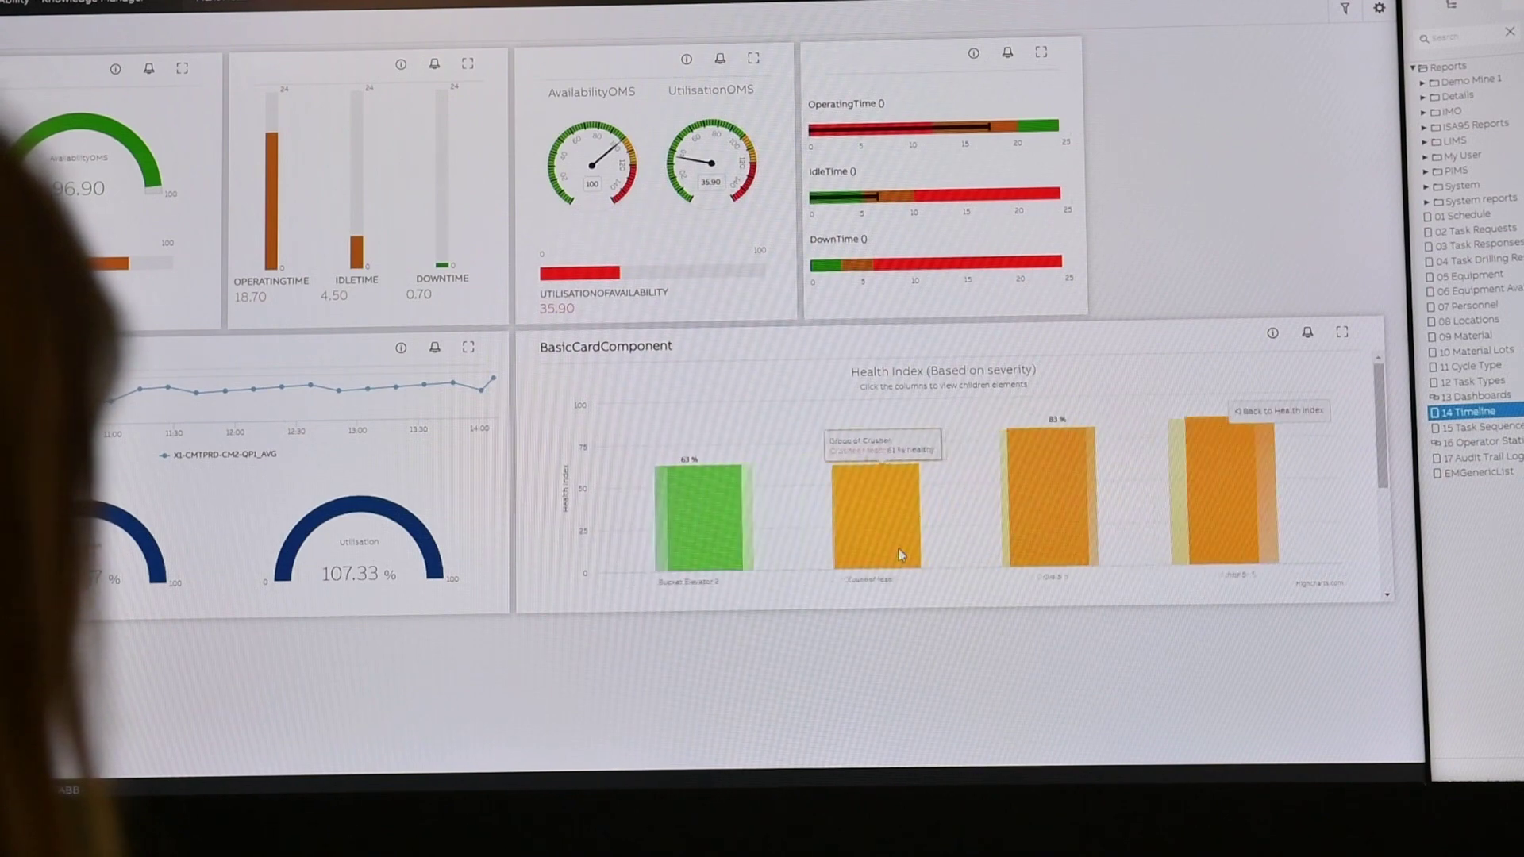